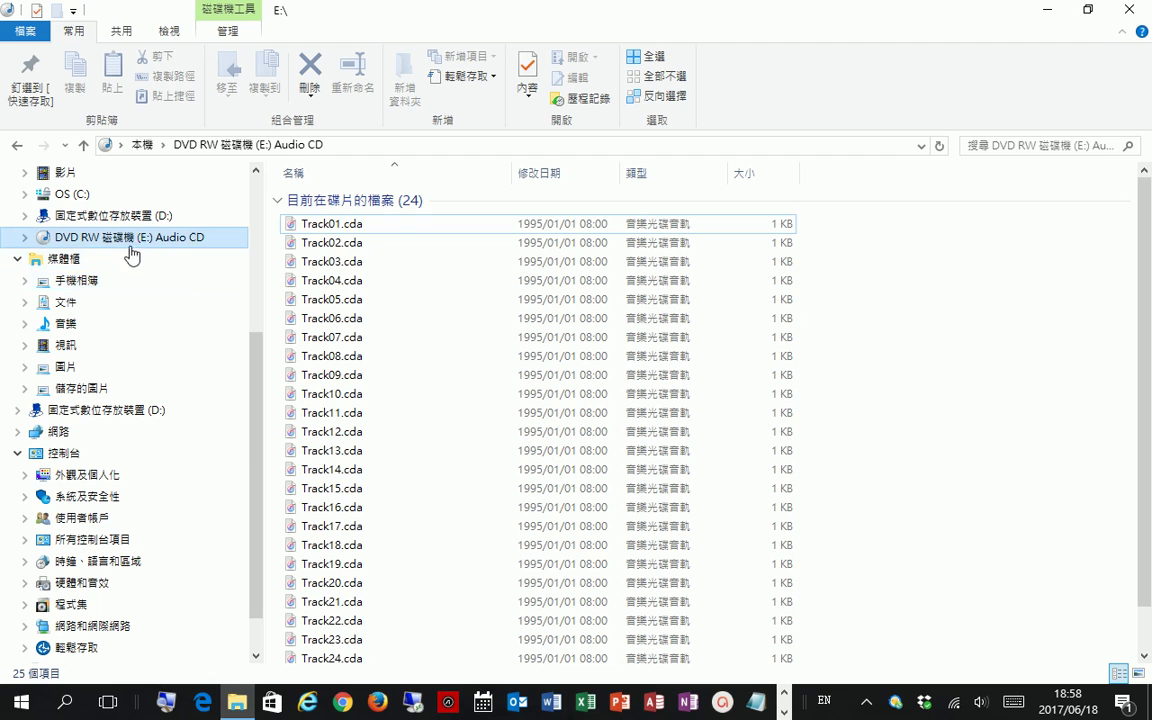
Examine the .cda tracks on the E: audio CD, including trying to open Track04.cda, and minimize the window.
{"action": "left_click", "coordinate": [396, 392]}
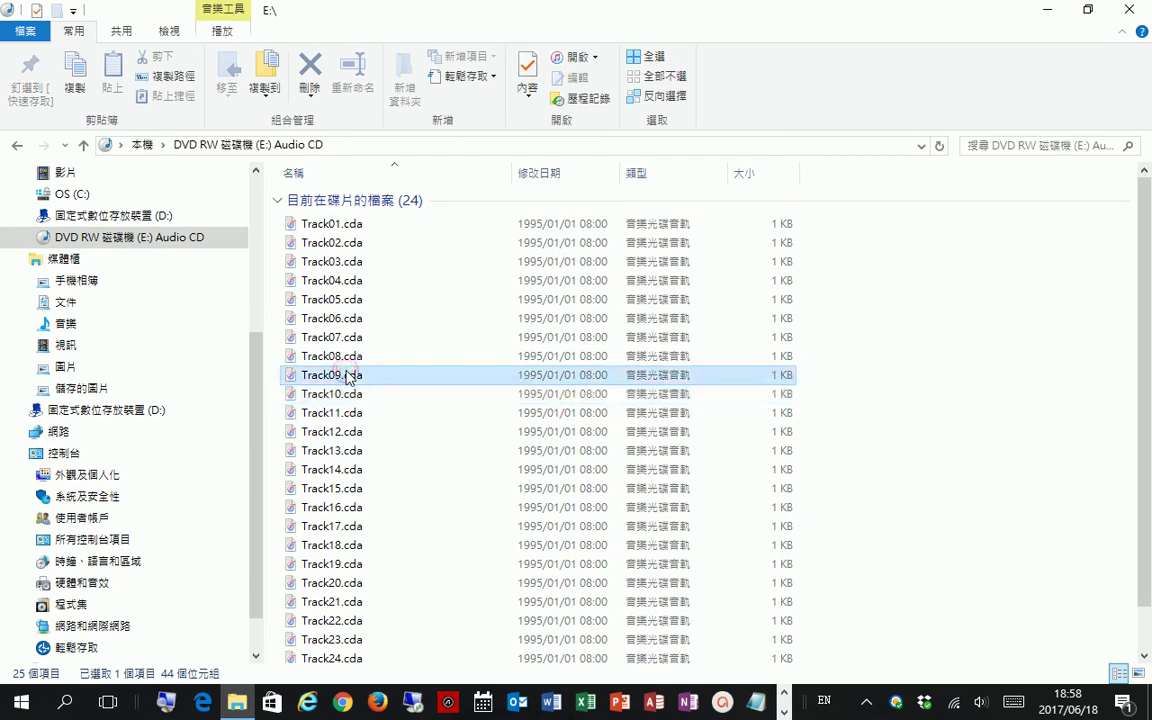
{"action": "left_click", "coordinate": [352, 298]}
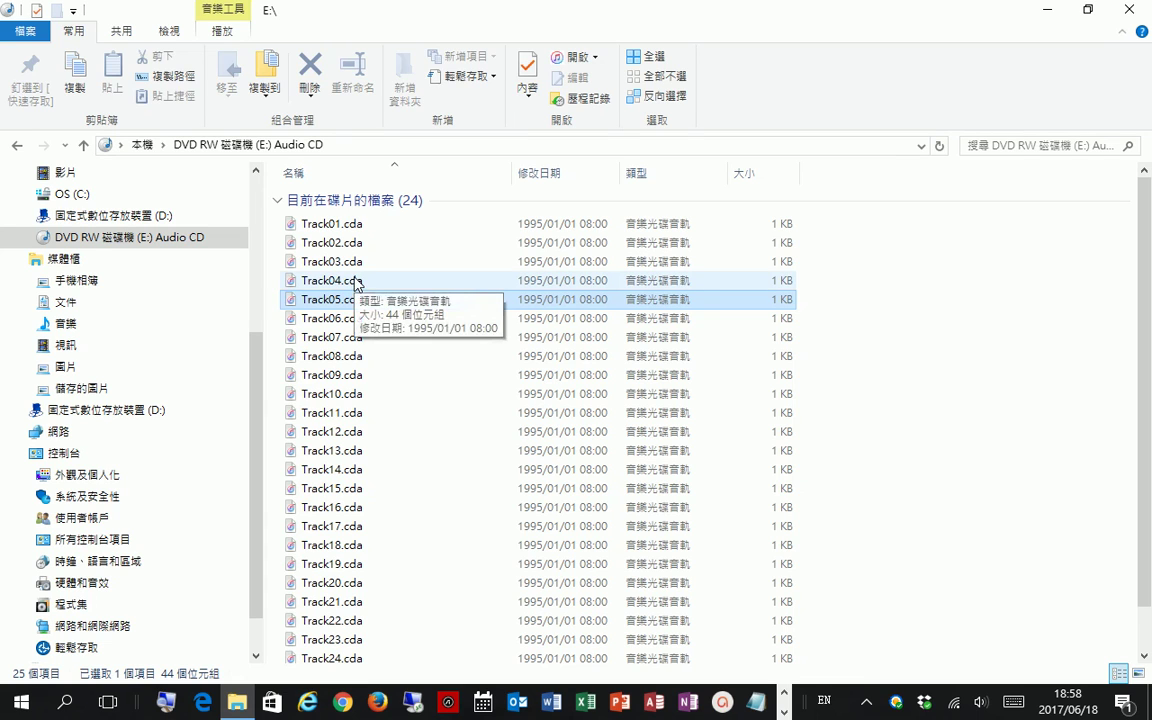
{"action": "double_click", "coordinate": [352, 282]}
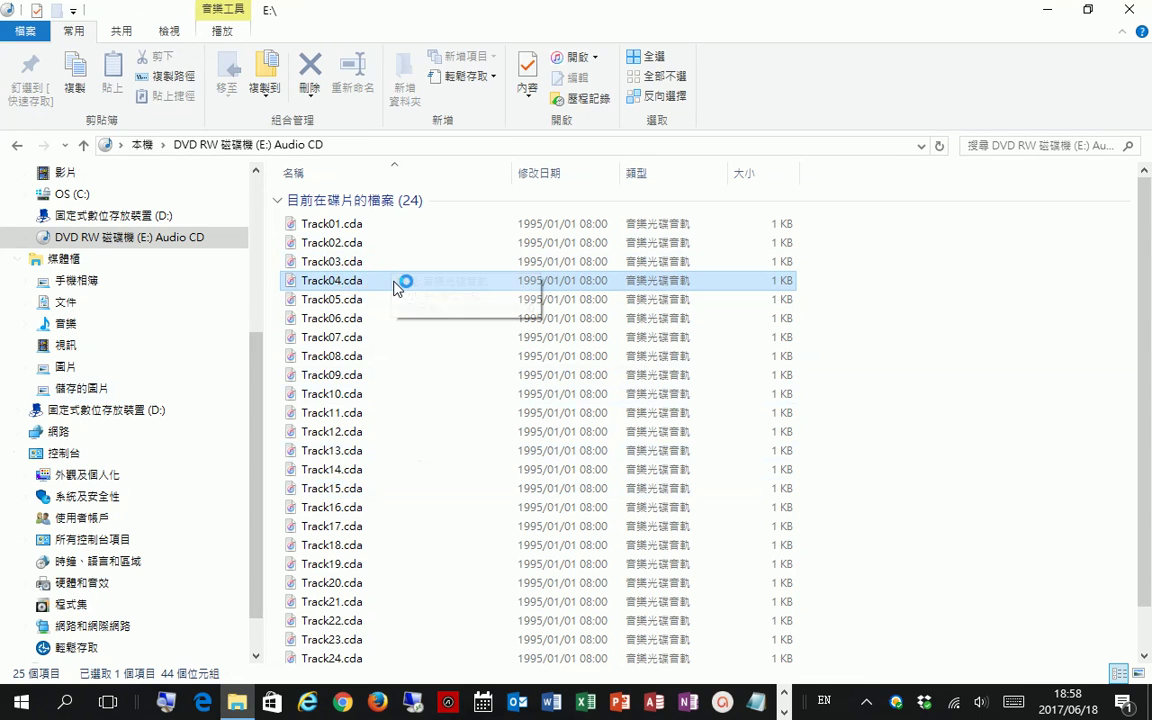
{"action": "scroll", "coordinate": [460, 392], "scroll_direction": "down", "scroll_amount": 1}
{"action": "mouse_move", "coordinate": [455, 397]}
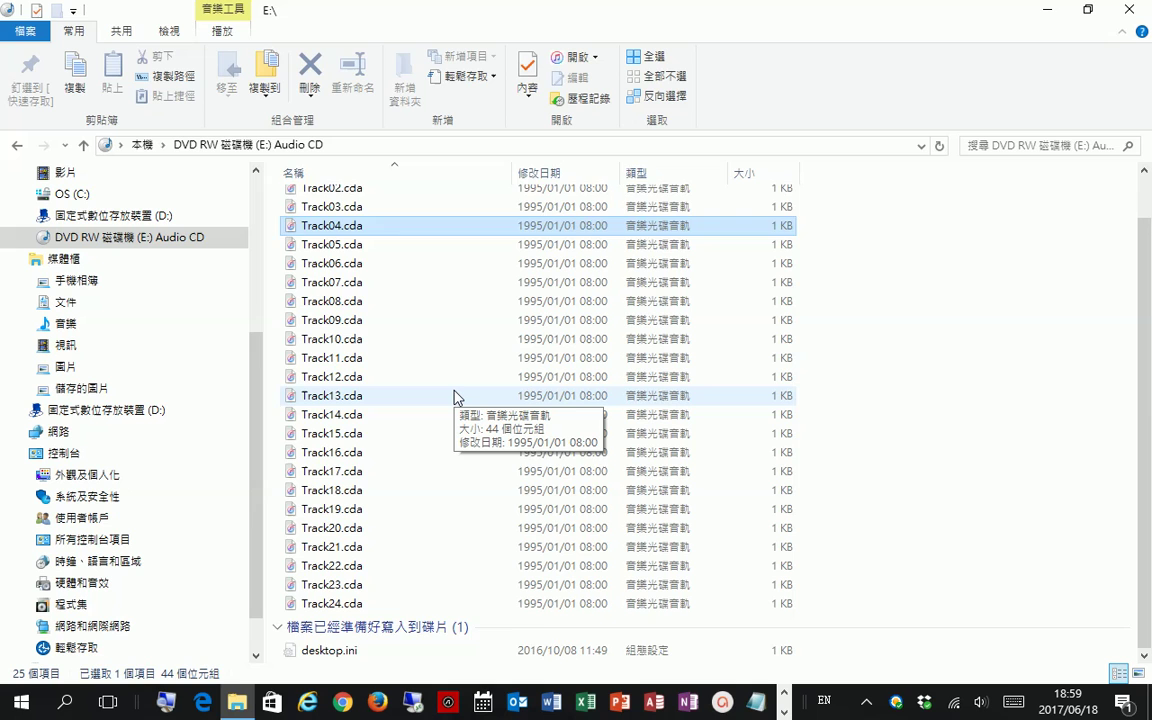
{"action": "scroll", "coordinate": [455, 397], "scroll_direction": "up", "scroll_amount": 1}
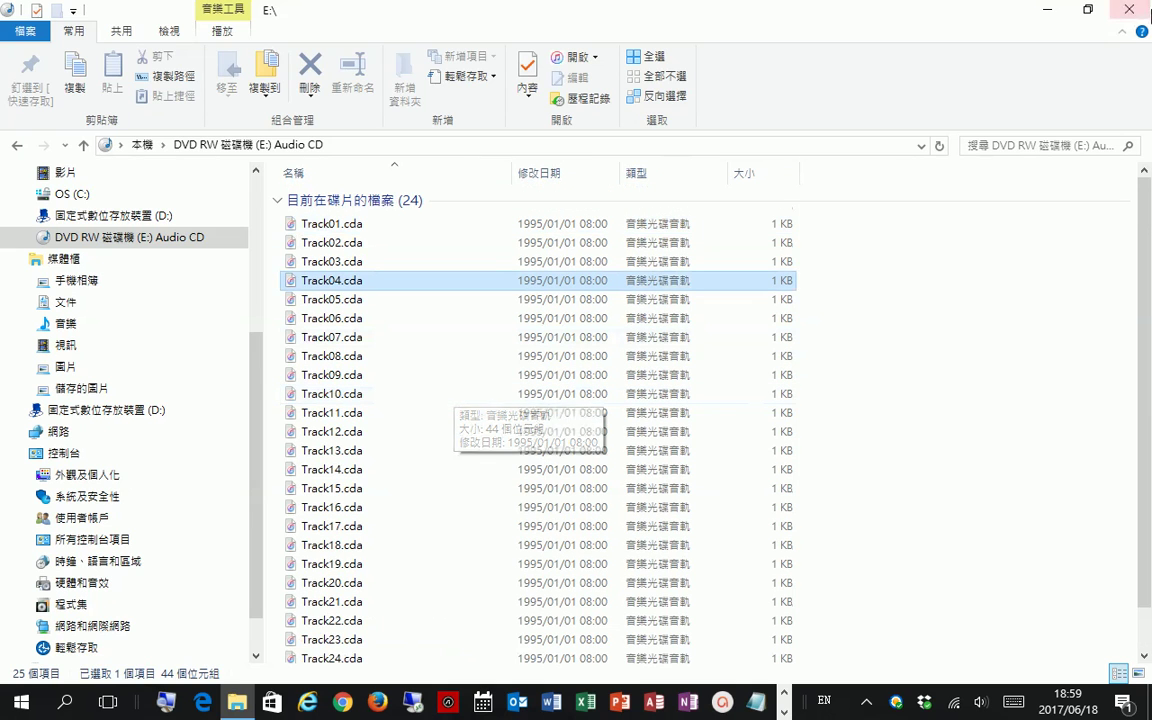
{"action": "left_click", "coordinate": [1044, 11]}
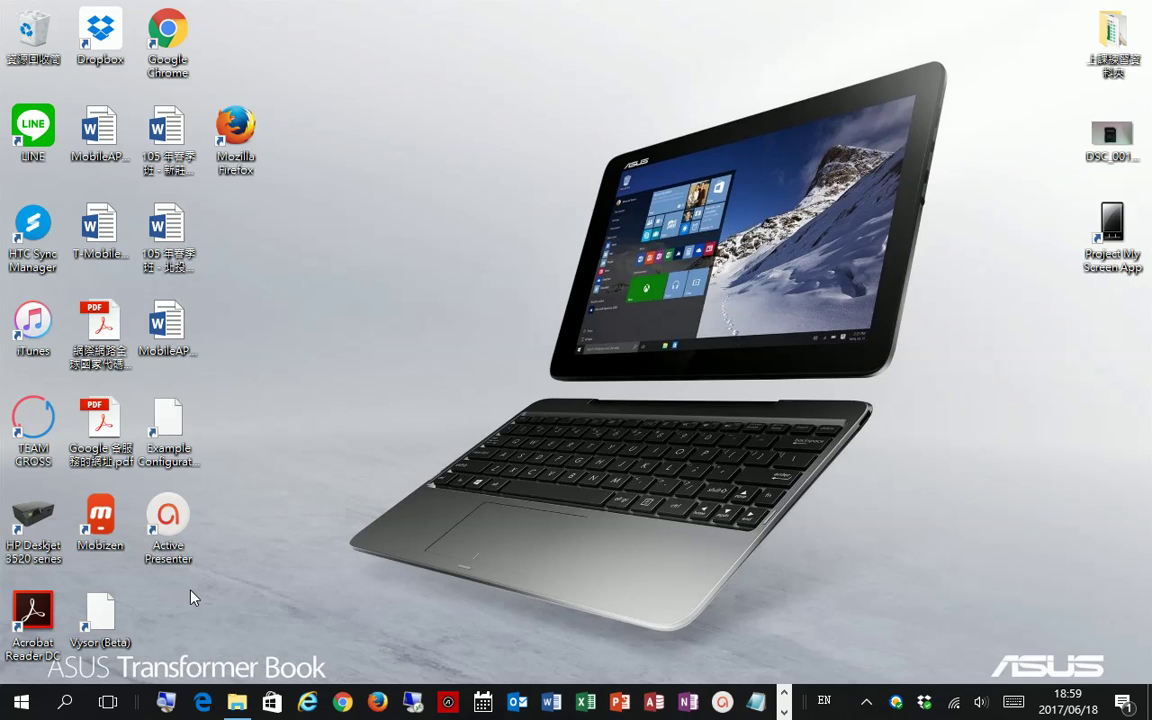
Find Windows Media Player under W in the installed programs and launch it.
{"action": "left_click", "coordinate": [22, 703]}
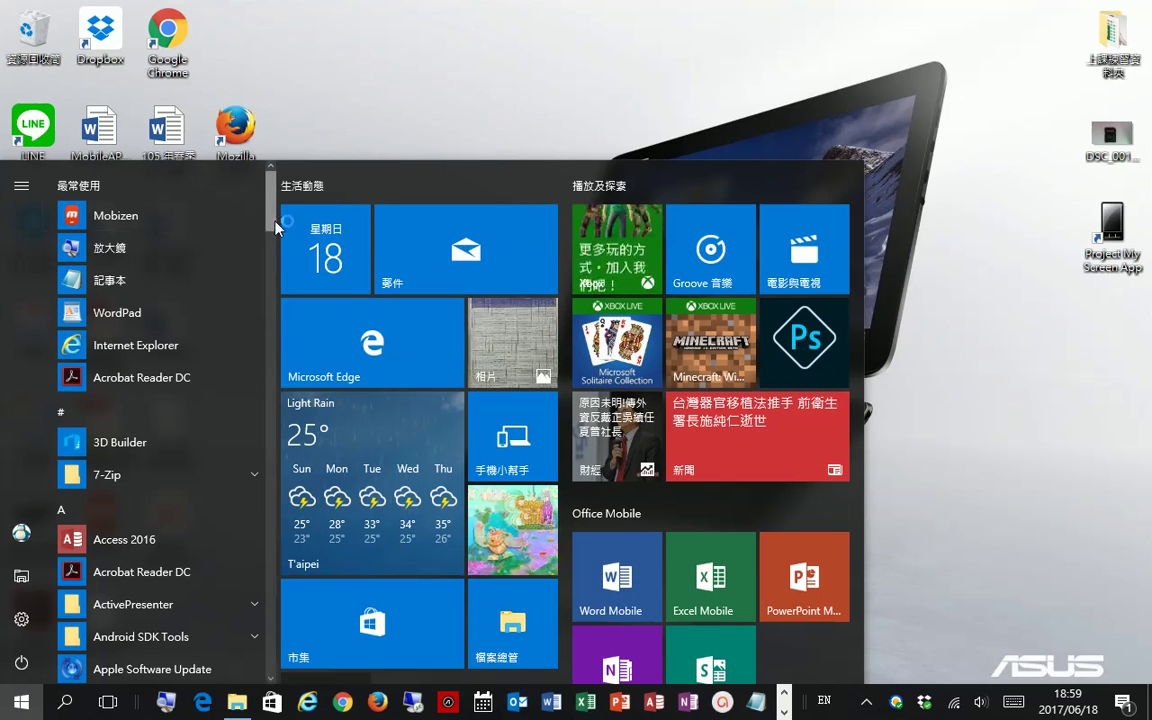
{"action": "left_click_drag", "start_coordinate": [272, 226], "coordinate": [280, 265]}
{"action": "scroll", "coordinate": [213, 308], "scroll_direction": "down", "scroll_amount": 5}
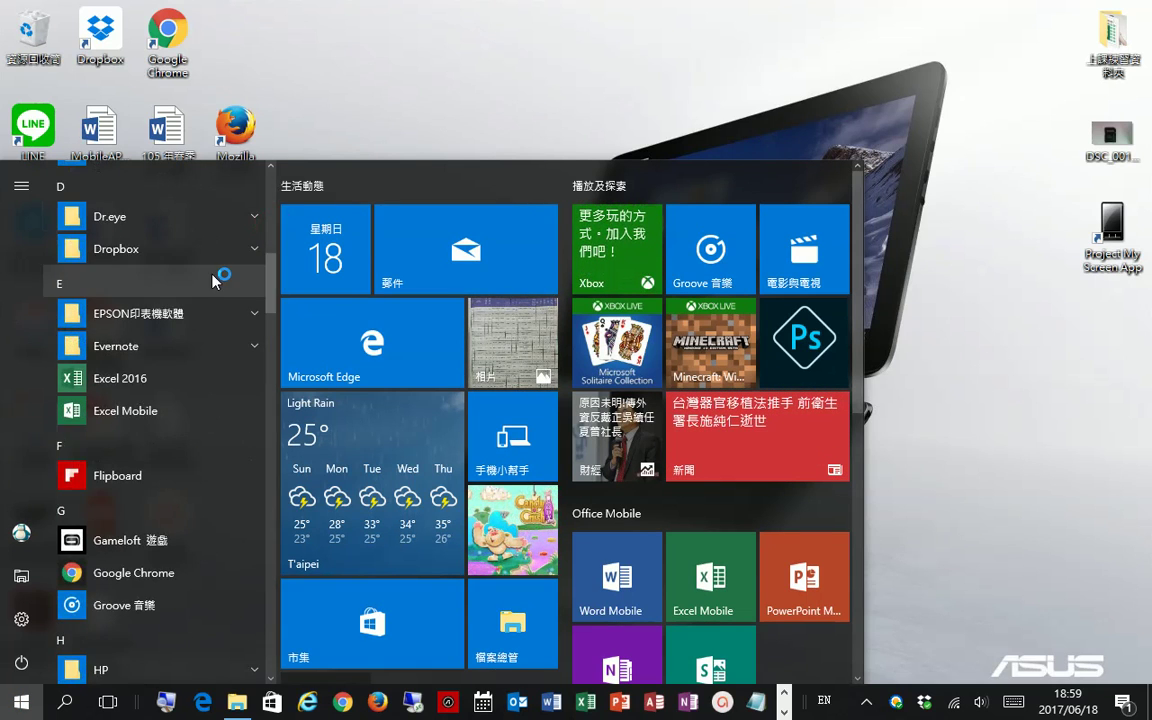
{"action": "left_click", "coordinate": [65, 283]}
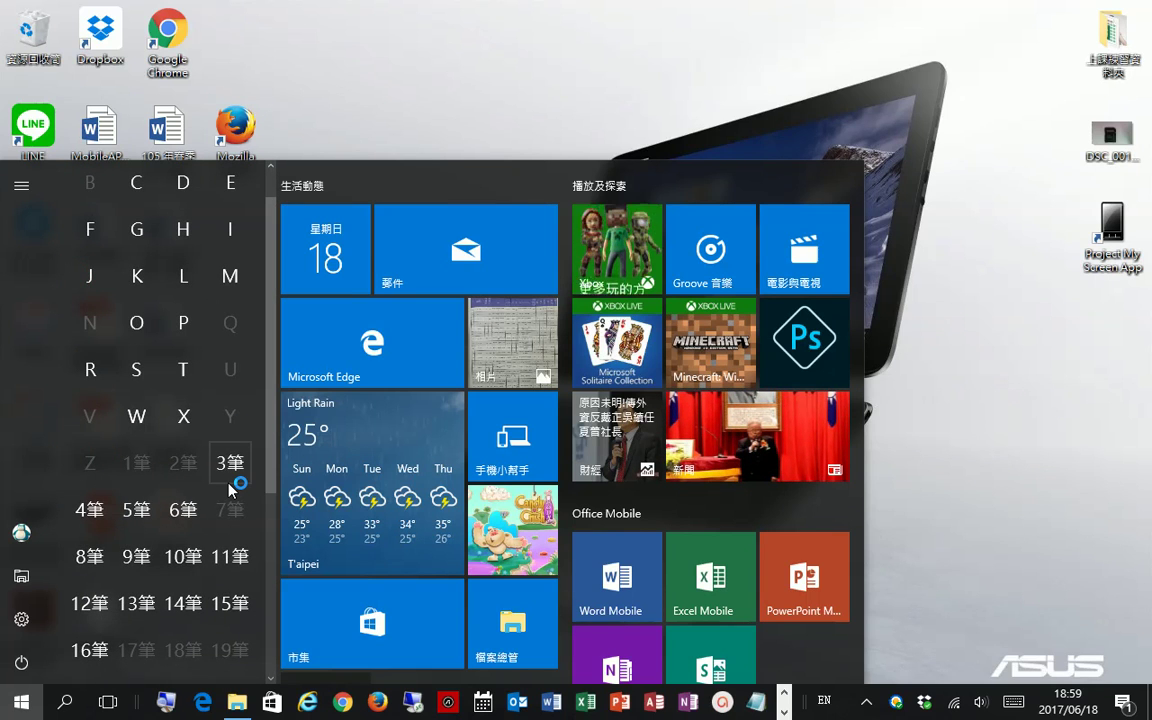
{"action": "left_click", "coordinate": [134, 420]}
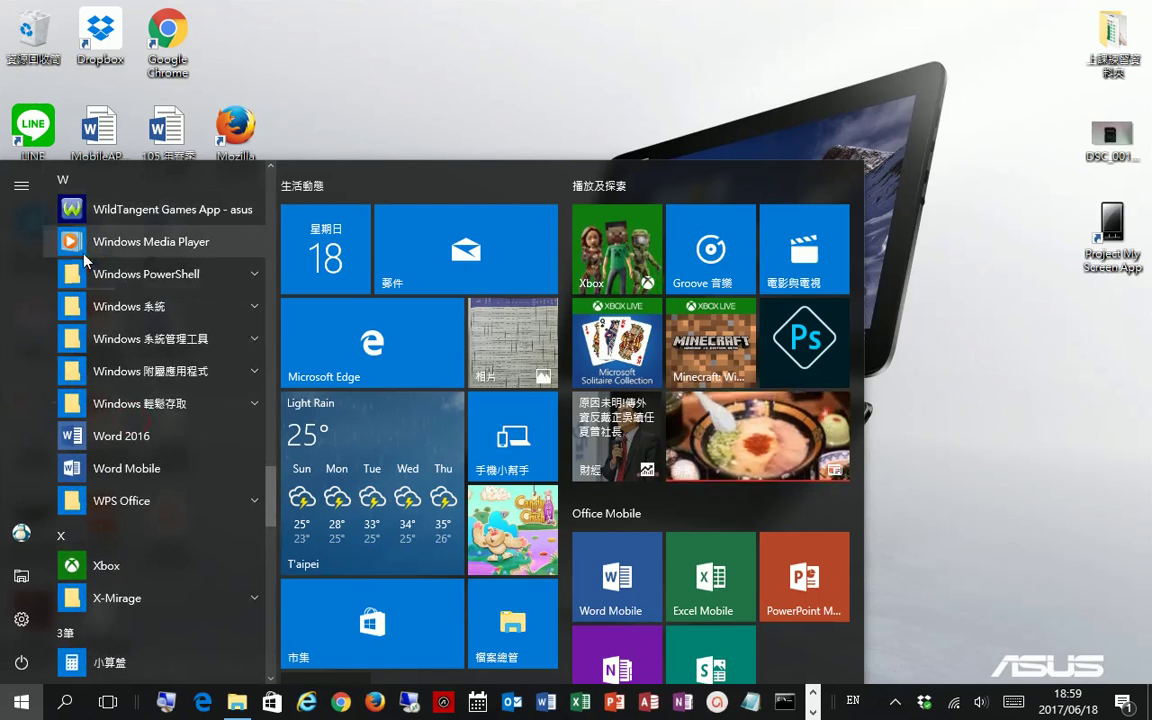
{"action": "left_click", "coordinate": [160, 246]}
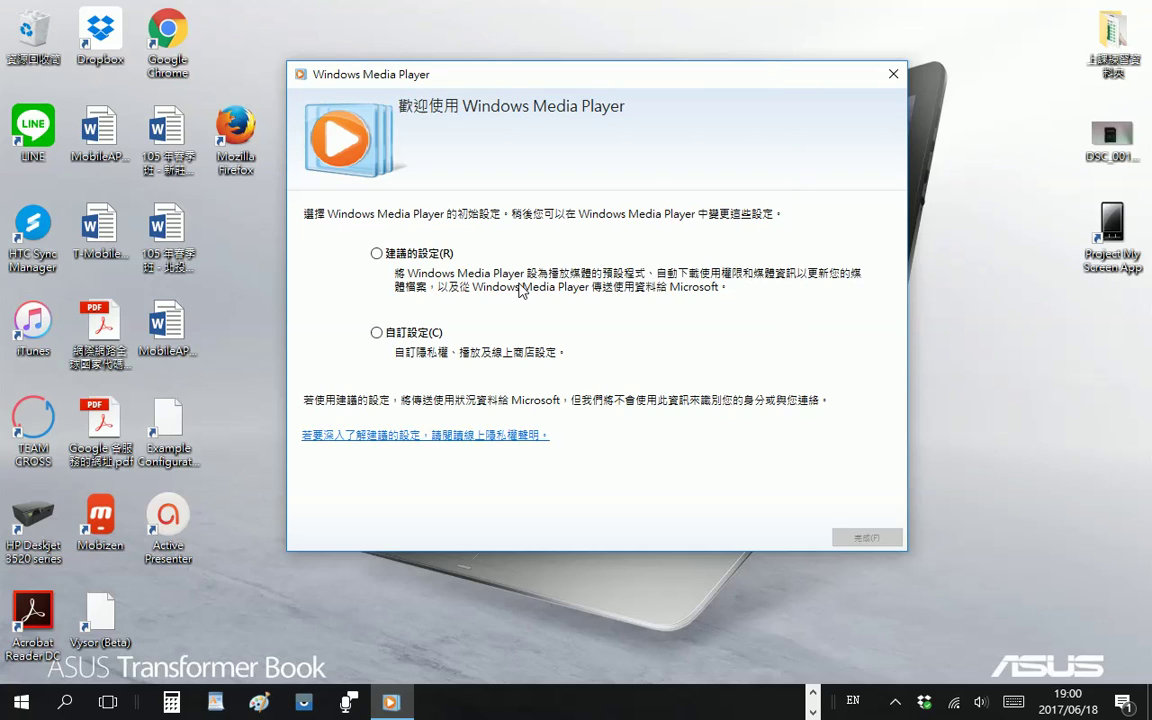
Complete the initial player setup with the recommended settings (建議的設定) and maximize the player window.
{"action": "left_click", "coordinate": [410, 254]}
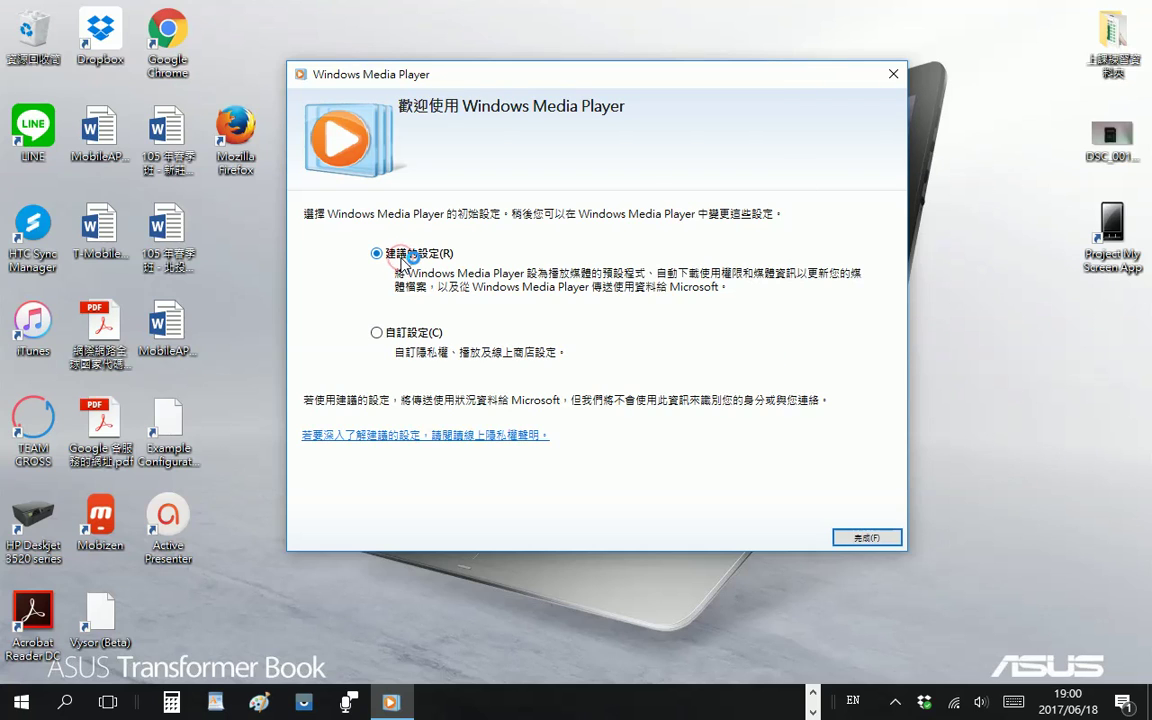
{"action": "left_click", "coordinate": [846, 540]}
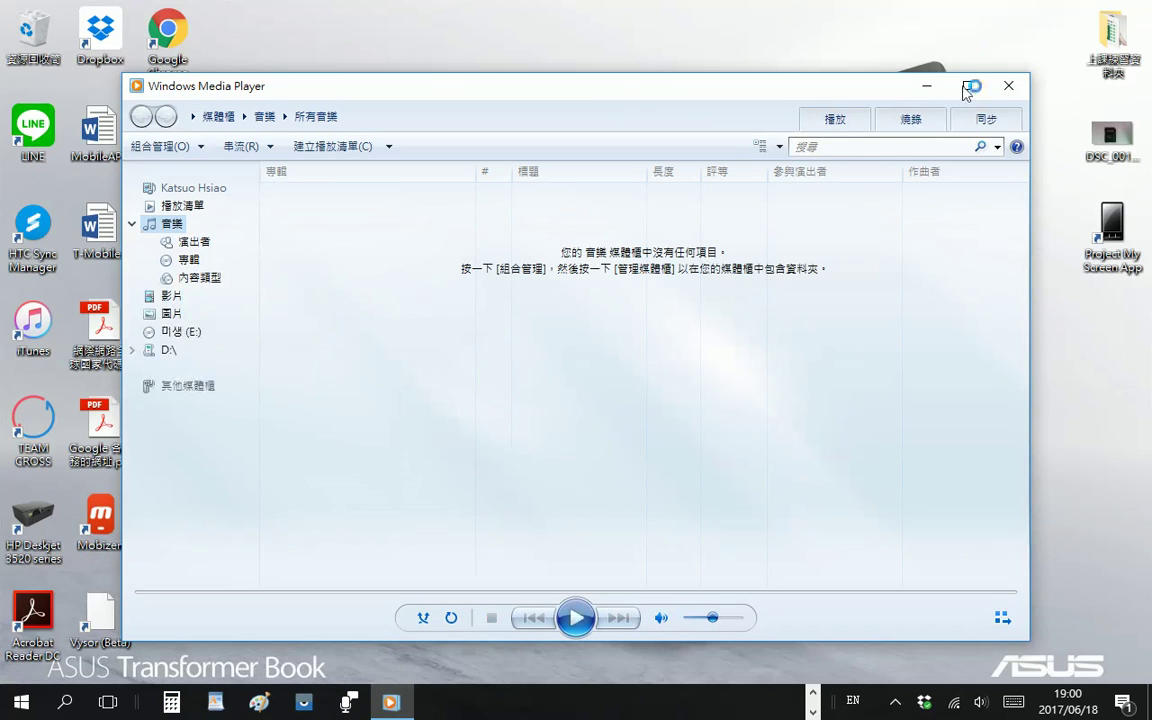
{"action": "left_click", "coordinate": [968, 87]}
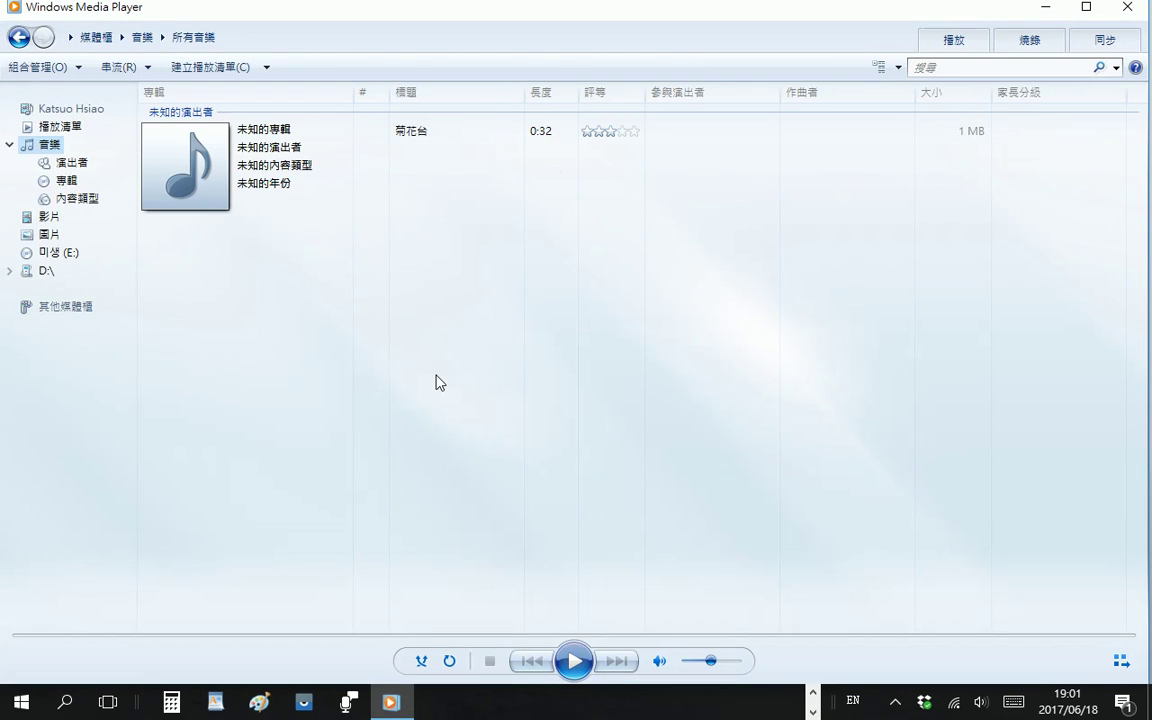
Display the 미생 (E:) audio CD, set its rip audio quality to 192 Kbps (最高品質), and open the rip settings again.
{"action": "left_click", "coordinate": [62, 255]}
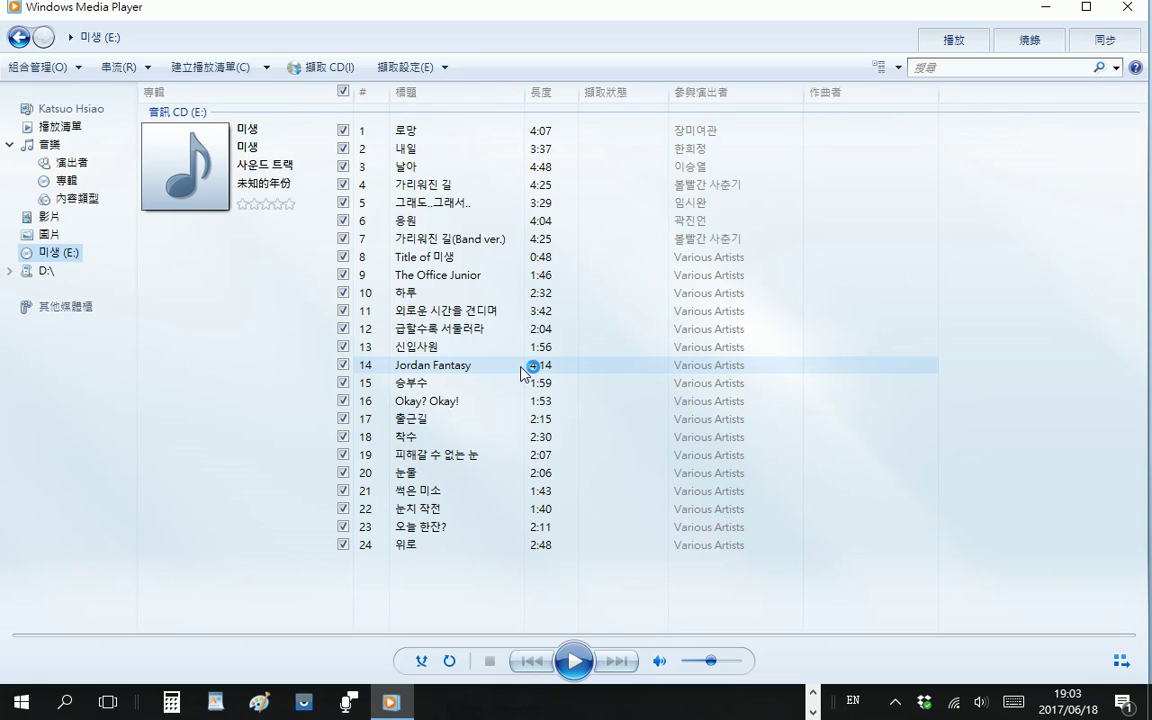
{"action": "left_click", "coordinate": [421, 70]}
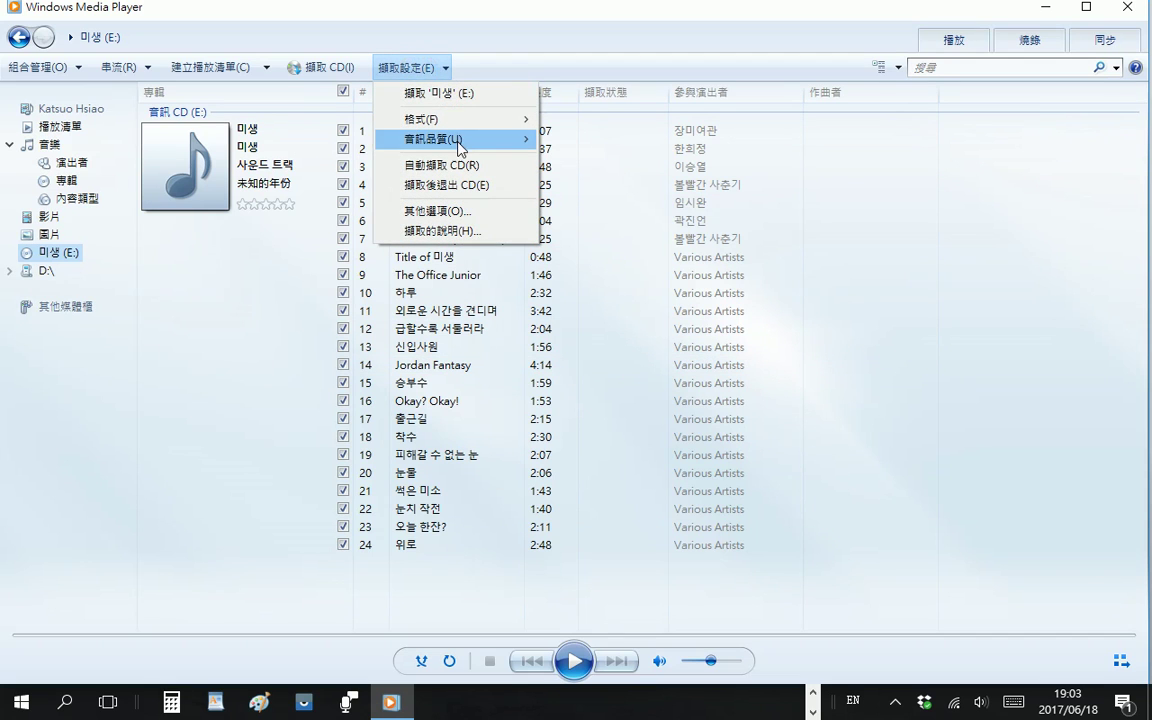
{"action": "mouse_move", "coordinate": [461, 148]}
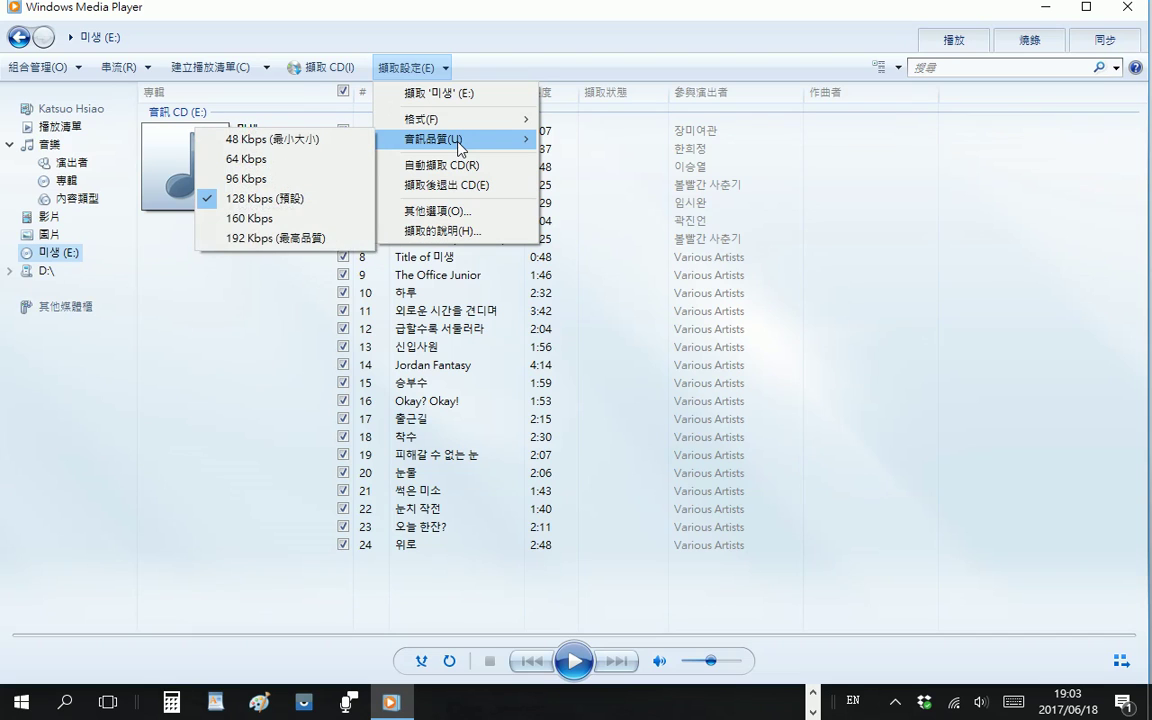
{"action": "left_click", "coordinate": [283, 239]}
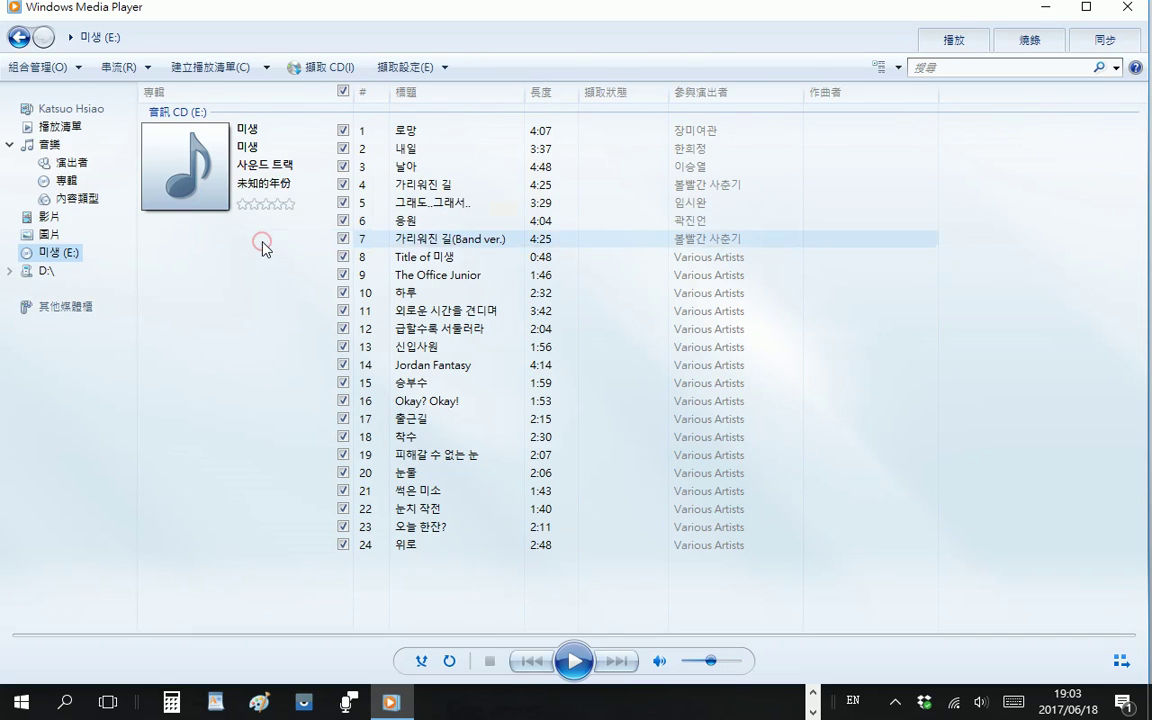
{"action": "left_click", "coordinate": [427, 73]}
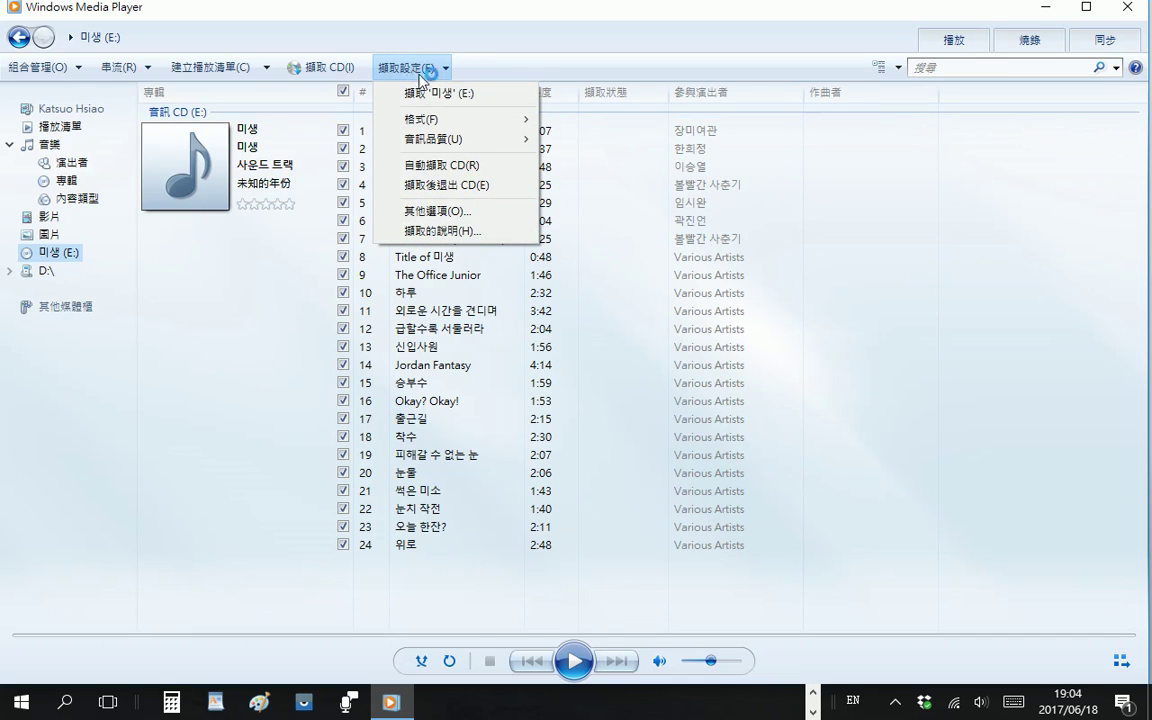
{"action": "mouse_move", "coordinate": [423, 125]}
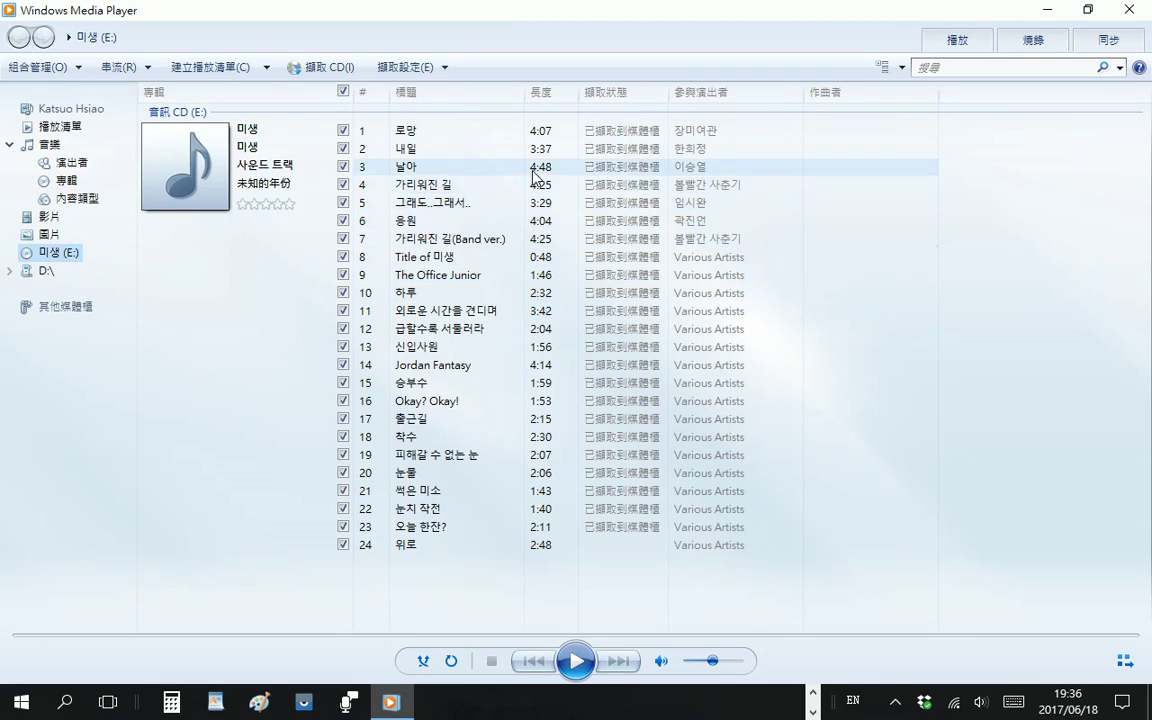
Deselect all CD tracks, select only tracks 1 and 2, and rip them.
{"action": "left_click", "coordinate": [343, 92]}
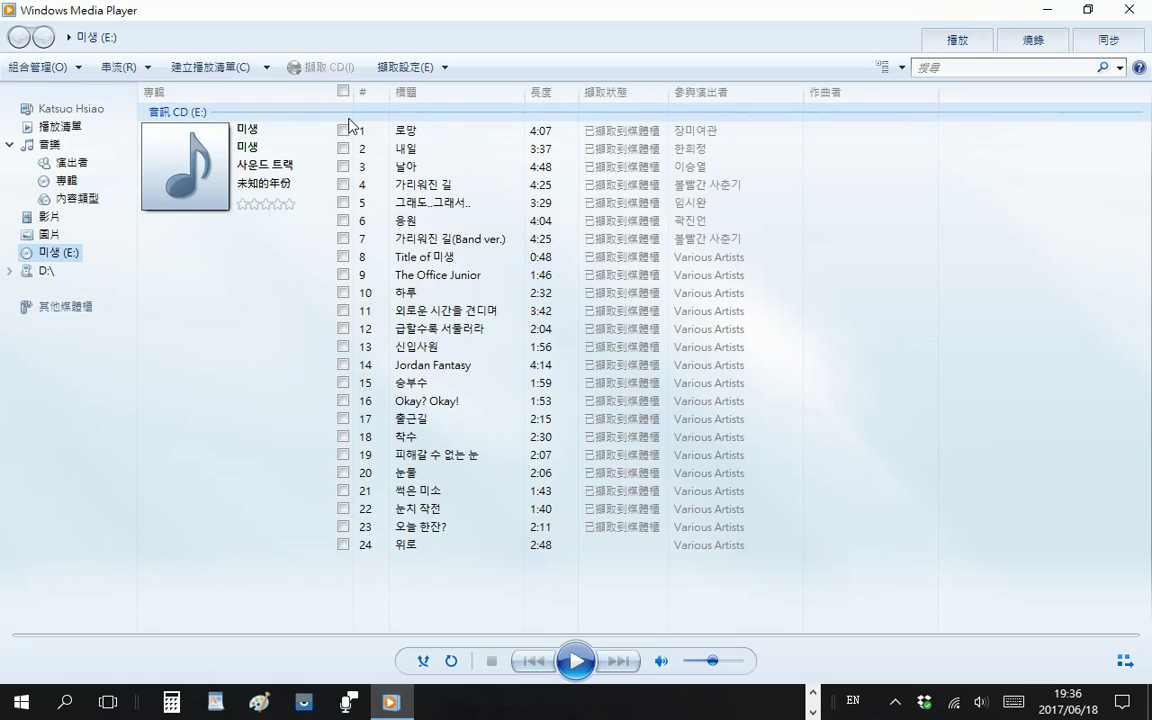
{"action": "left_click", "coordinate": [343, 91]}
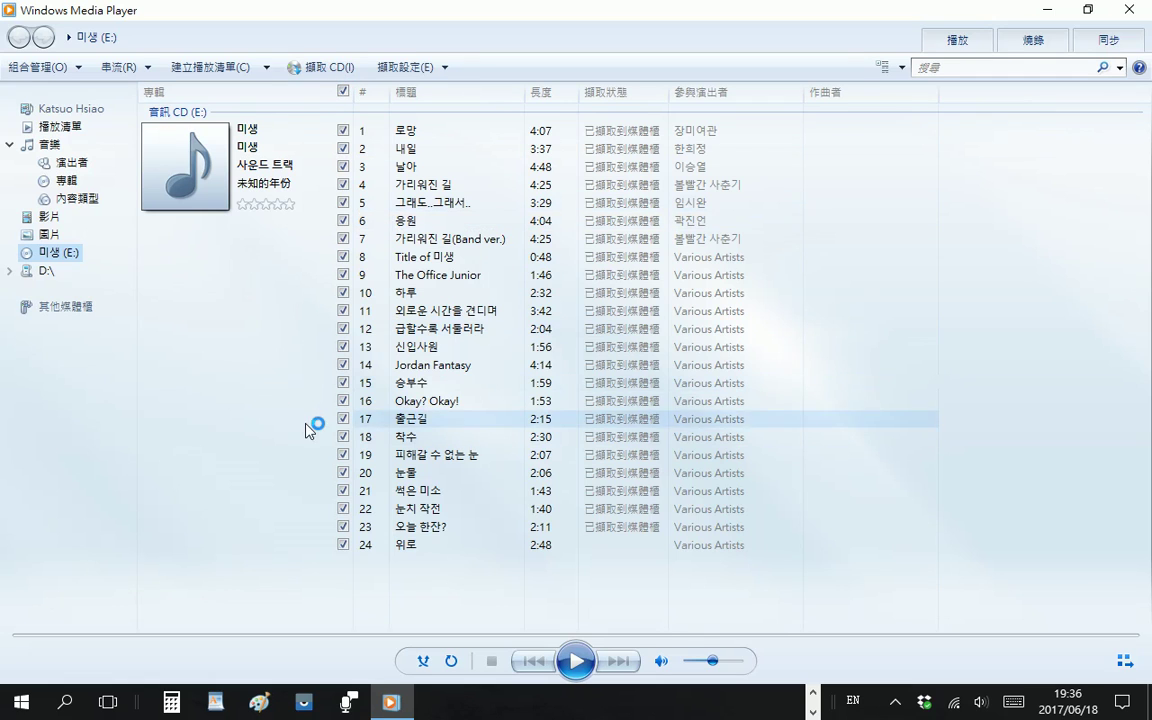
{"action": "left_click", "coordinate": [343, 92]}
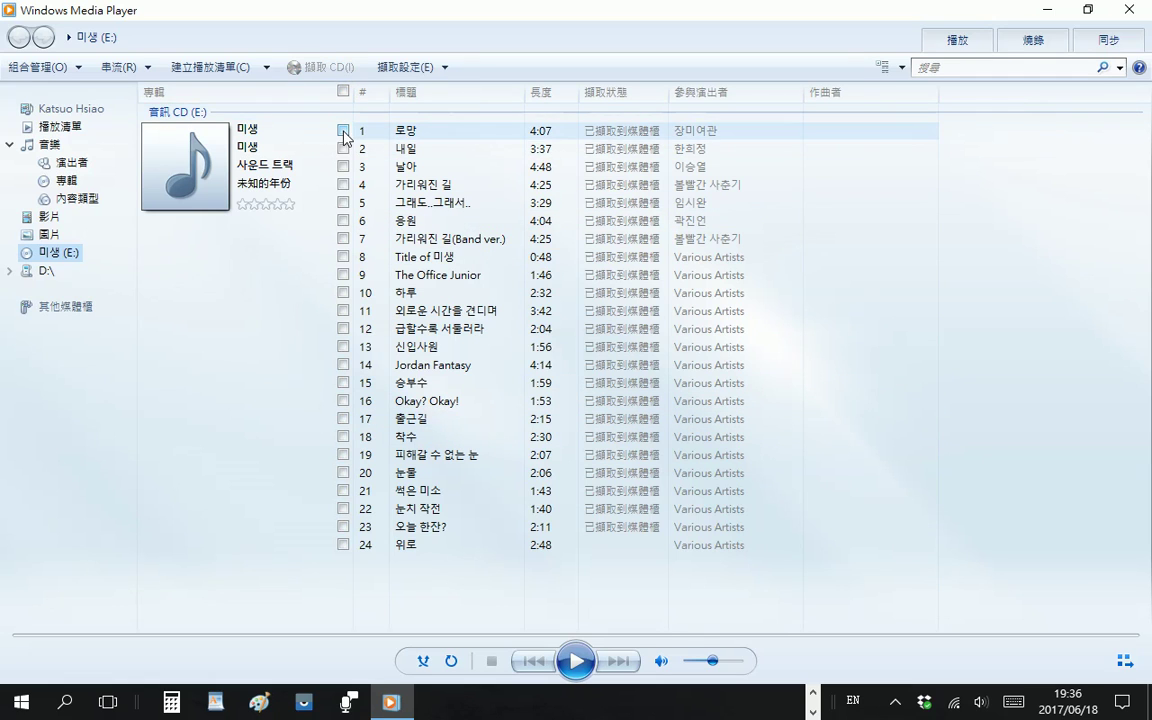
{"action": "left_click", "coordinate": [343, 131]}
{"action": "left_click", "coordinate": [343, 149]}
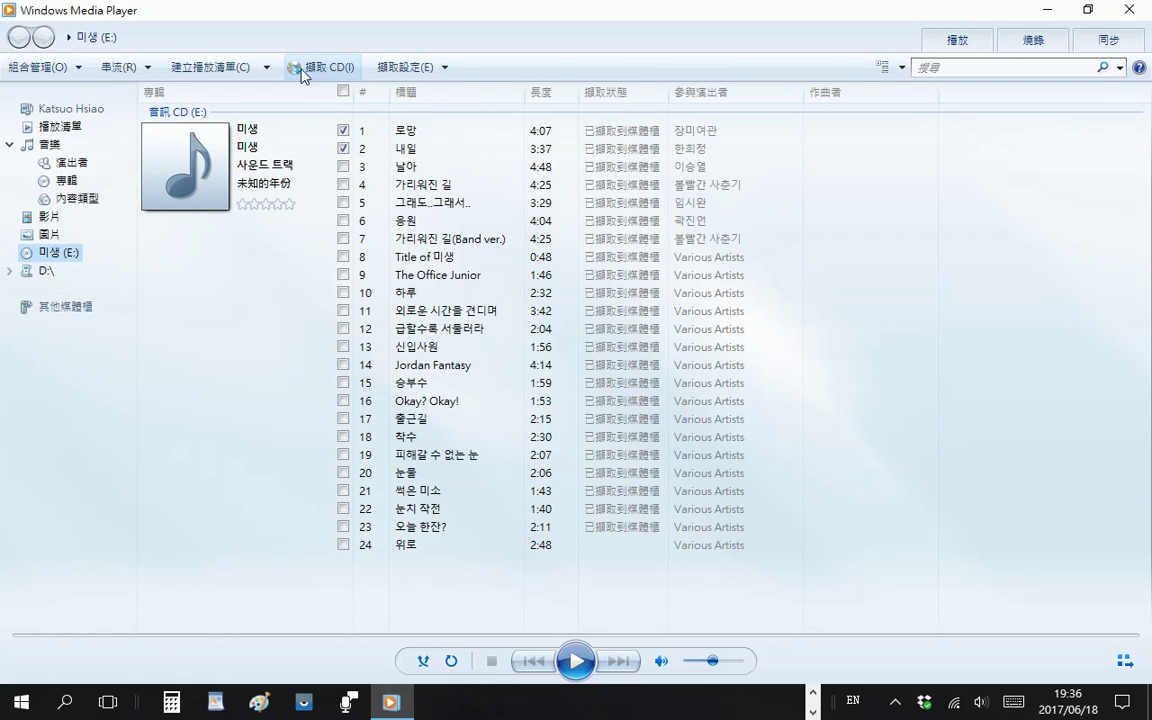
{"action": "left_click", "coordinate": [322, 72]}
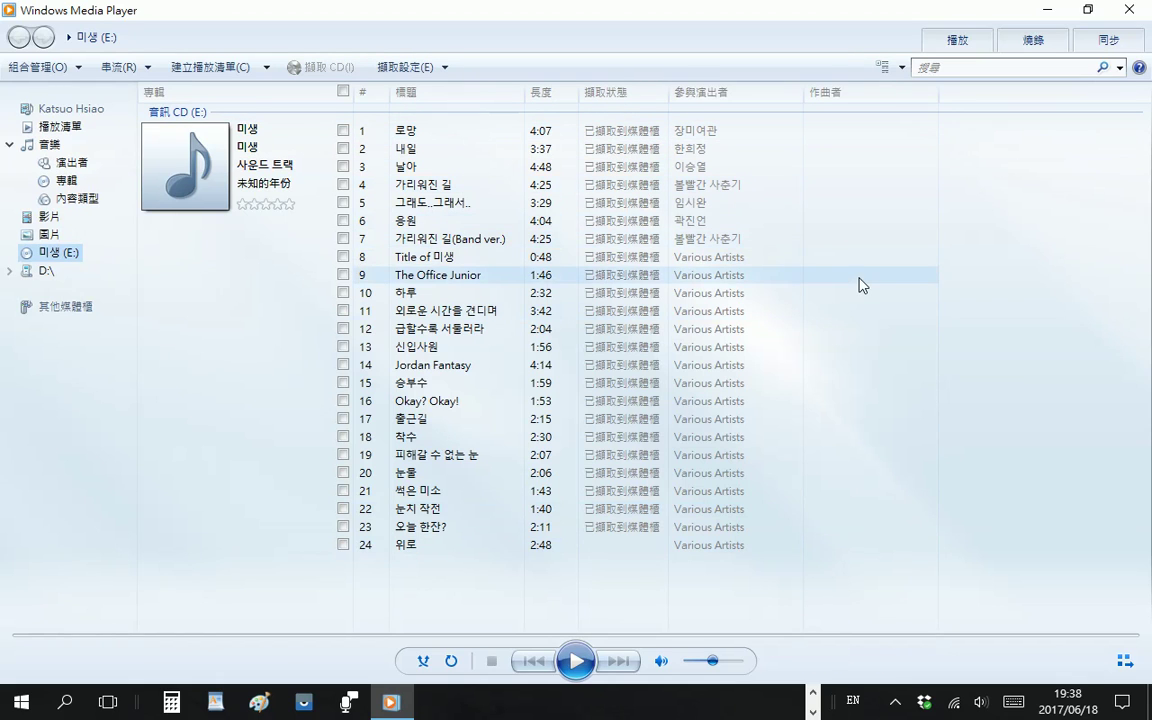
Switch to File Explorer, open the 音樂 library, and place its restored window beside the CD track list.
{"action": "left_click", "coordinate": [237, 706]}
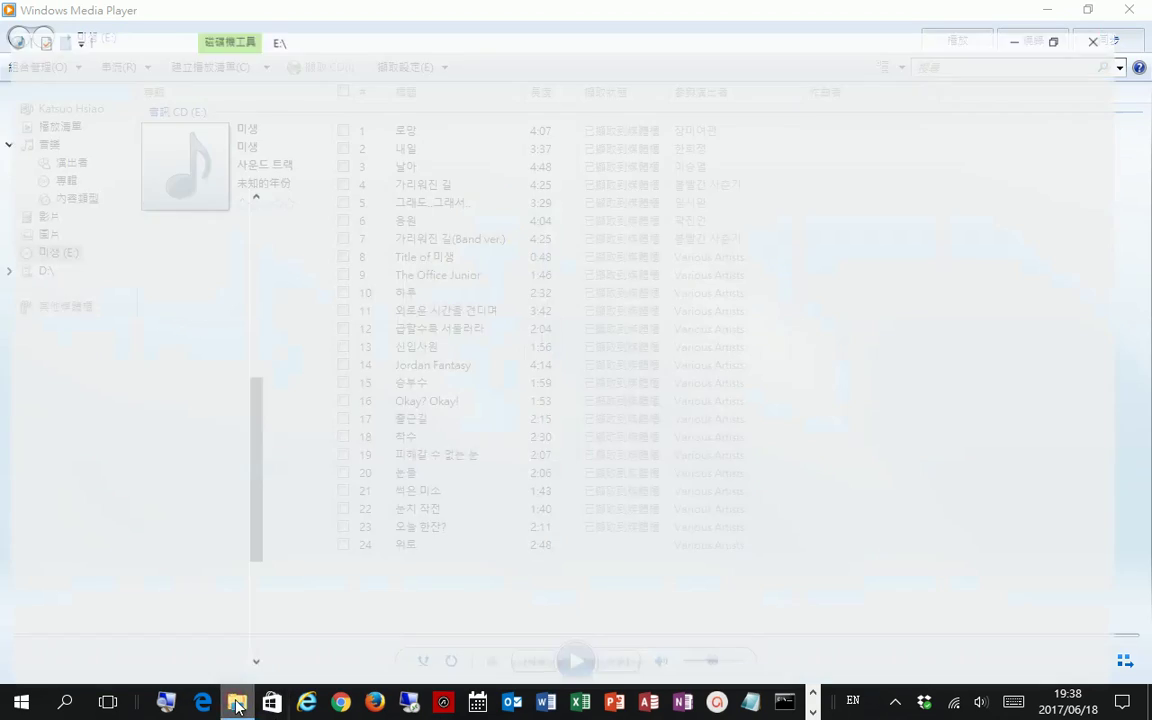
{"action": "scroll", "coordinate": [256, 399], "scroll_direction": "down", "scroll_amount": 2}
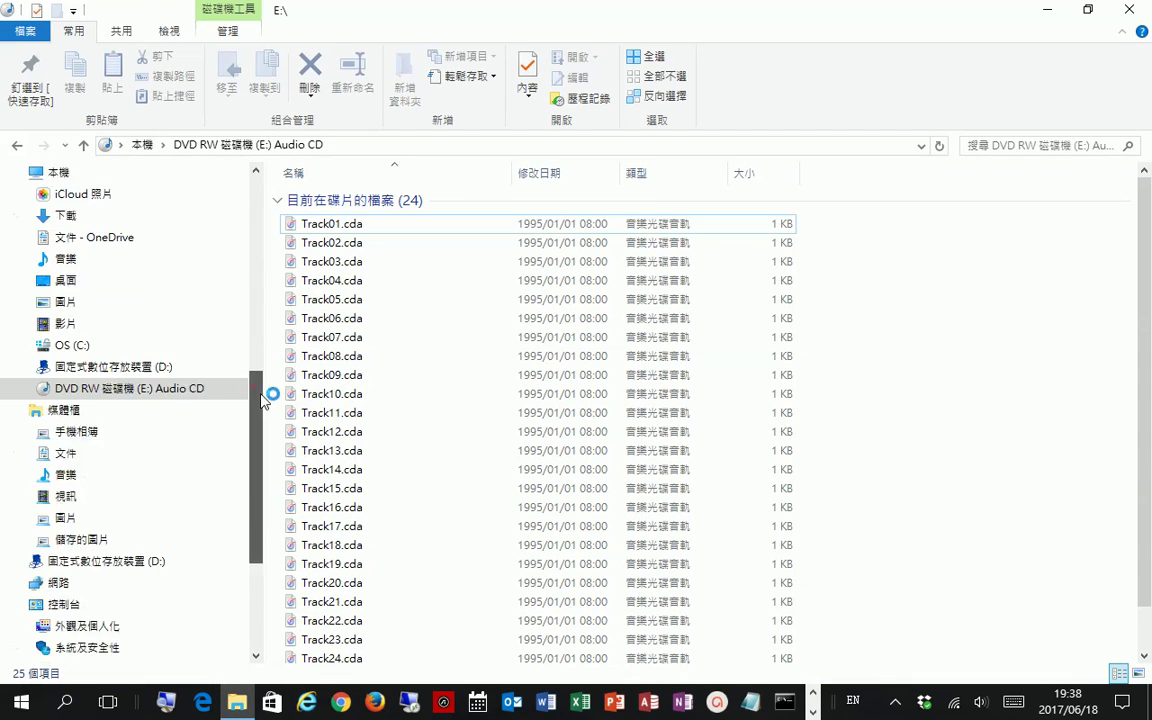
{"action": "scroll", "coordinate": [256, 395], "scroll_direction": "down", "scroll_amount": 2}
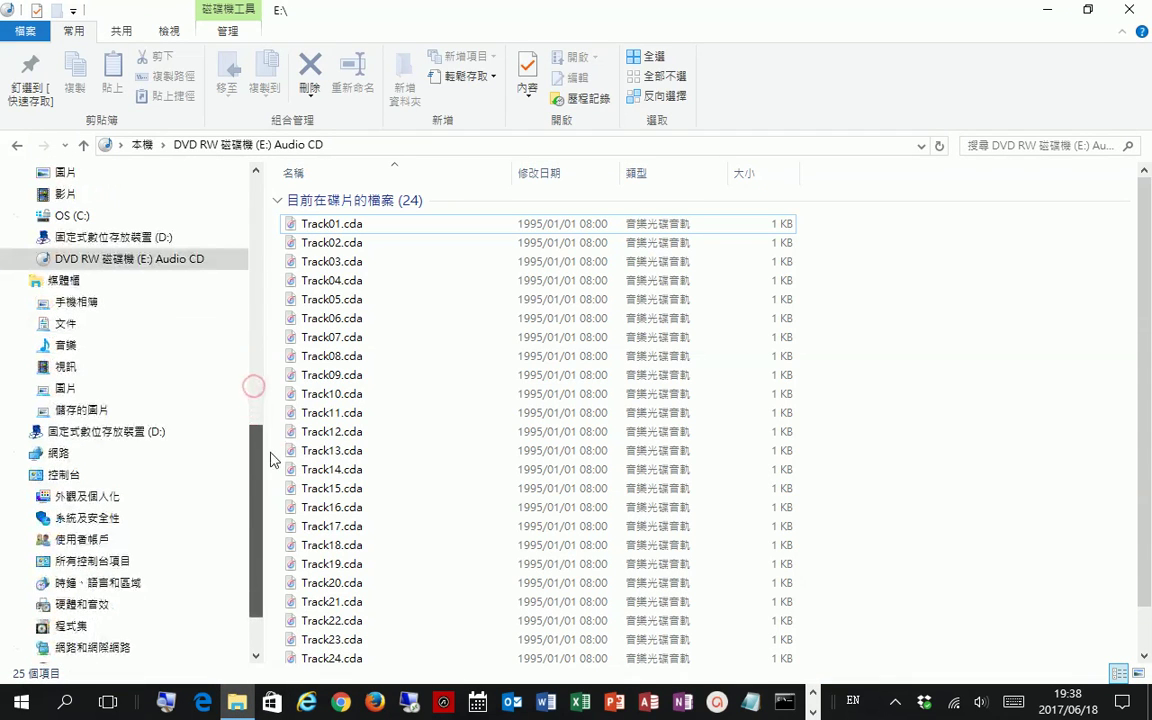
{"action": "left_click", "coordinate": [69, 349]}
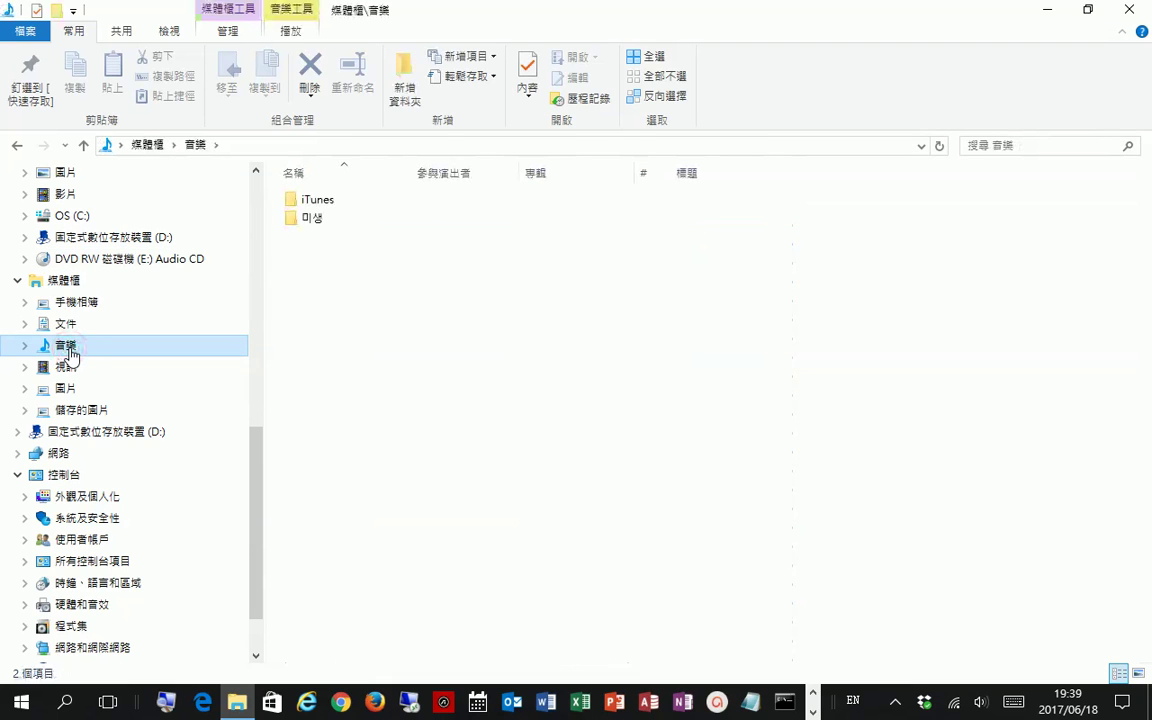
{"action": "double_click", "coordinate": [985, 9]}
{"action": "left_click_drag", "start_coordinate": [969, 29], "coordinate": [832, 32]}
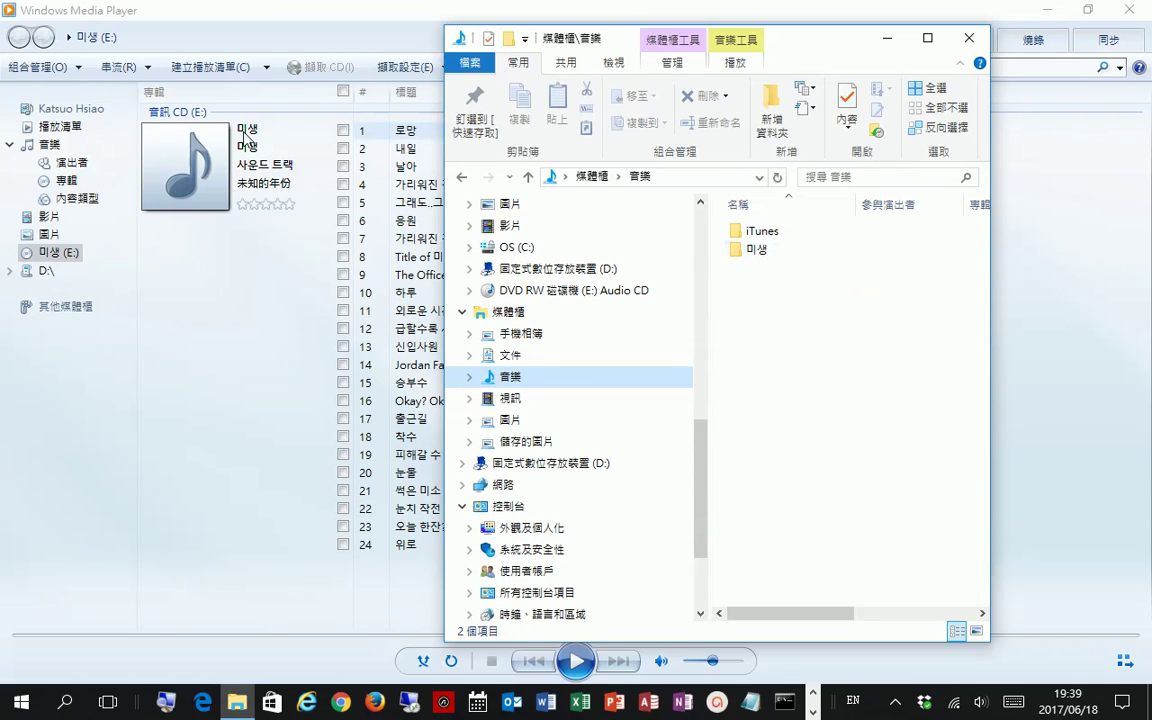
Open the 미생 folder and its 미생 subfolder, and compare the ripped MP3 files with the CD track list.
{"action": "double_click", "coordinate": [760, 251]}
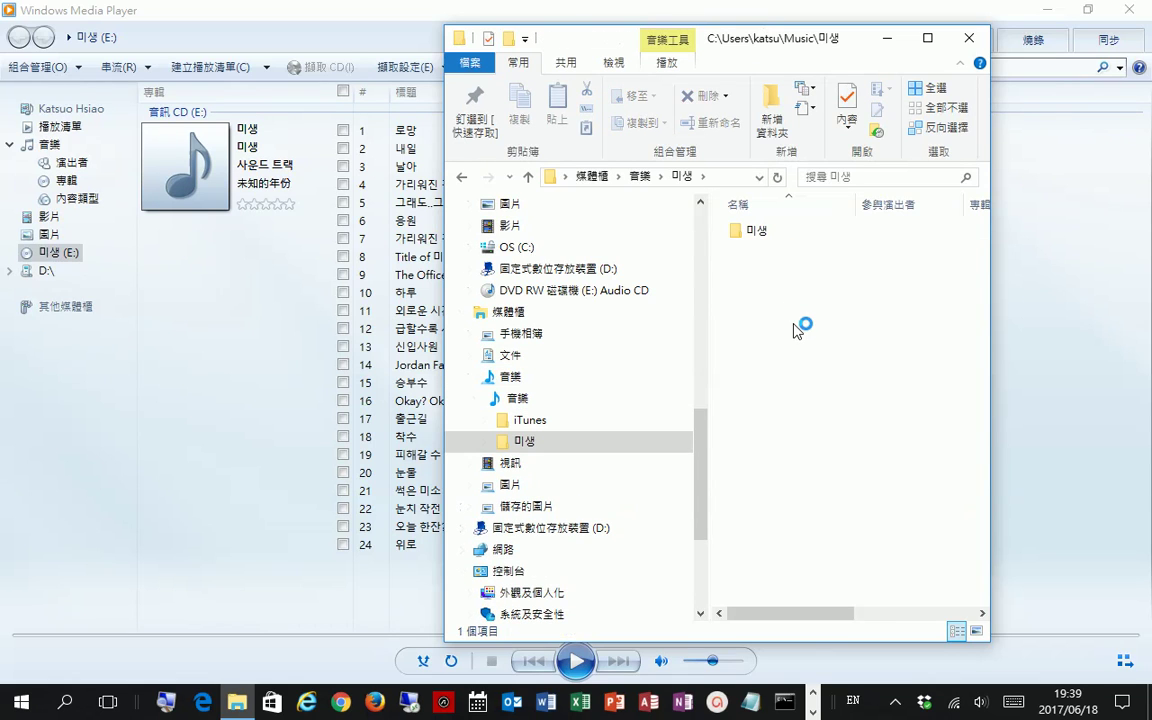
{"action": "double_click", "coordinate": [754, 240]}
{"action": "left_click_drag", "start_coordinate": [600, 38], "coordinate": [694, 34]}
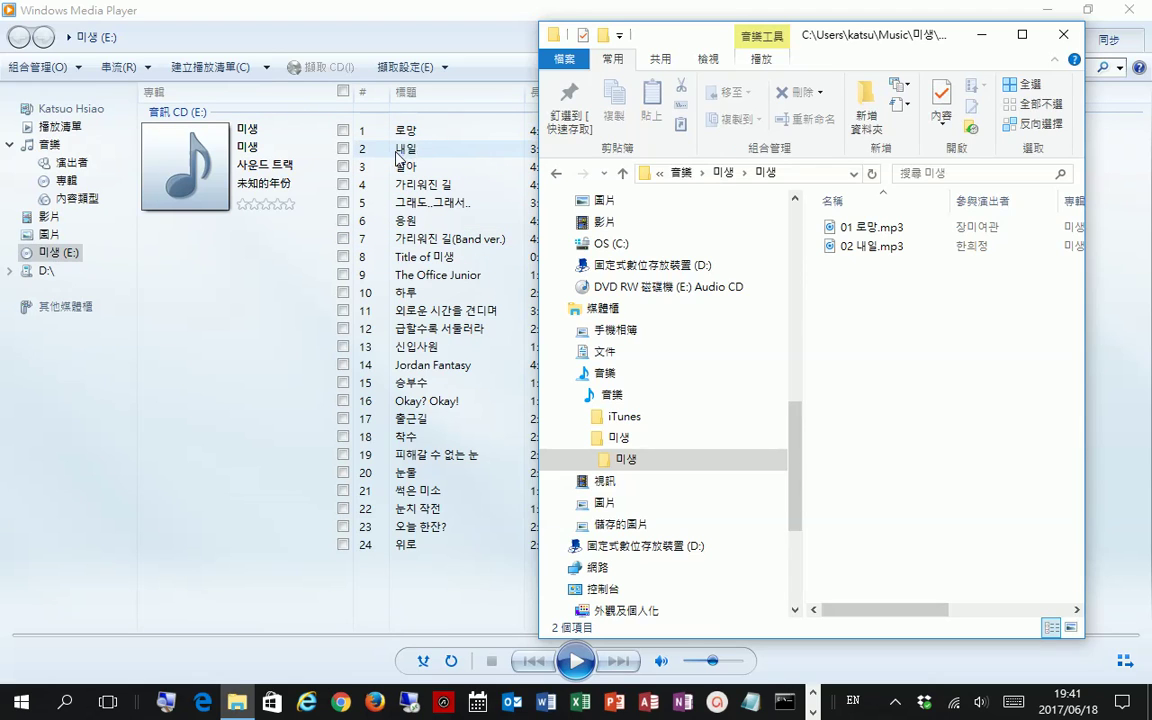
{"action": "mouse_move", "coordinate": [898, 262]}
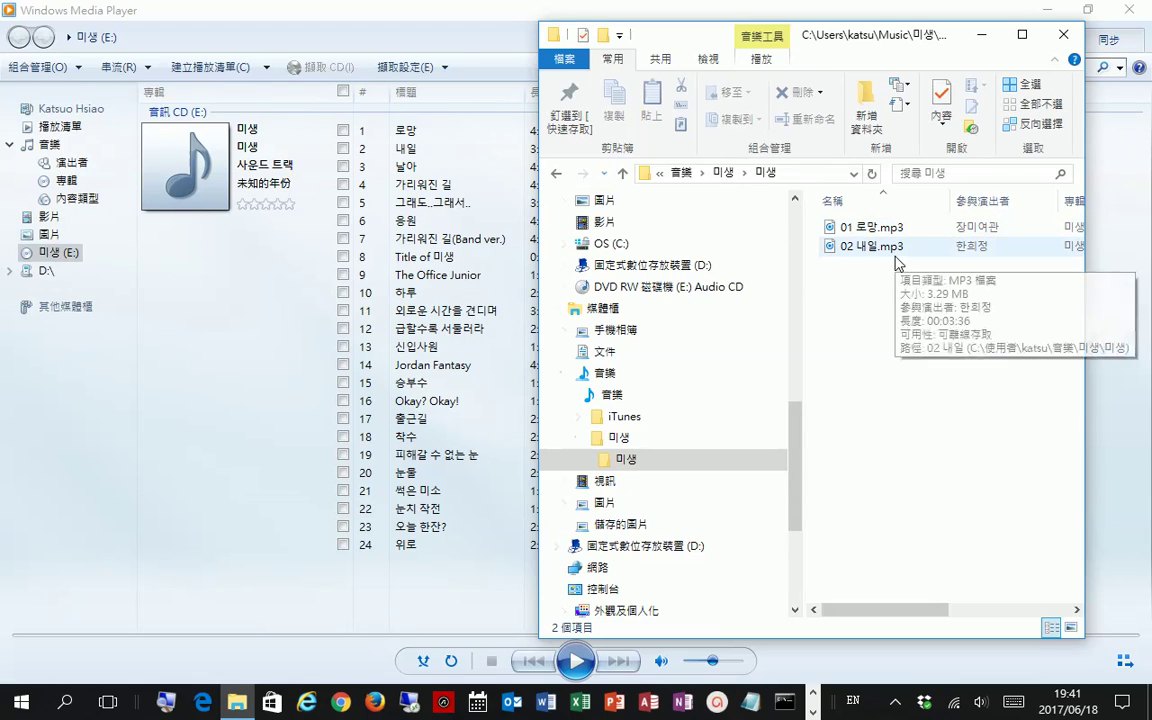